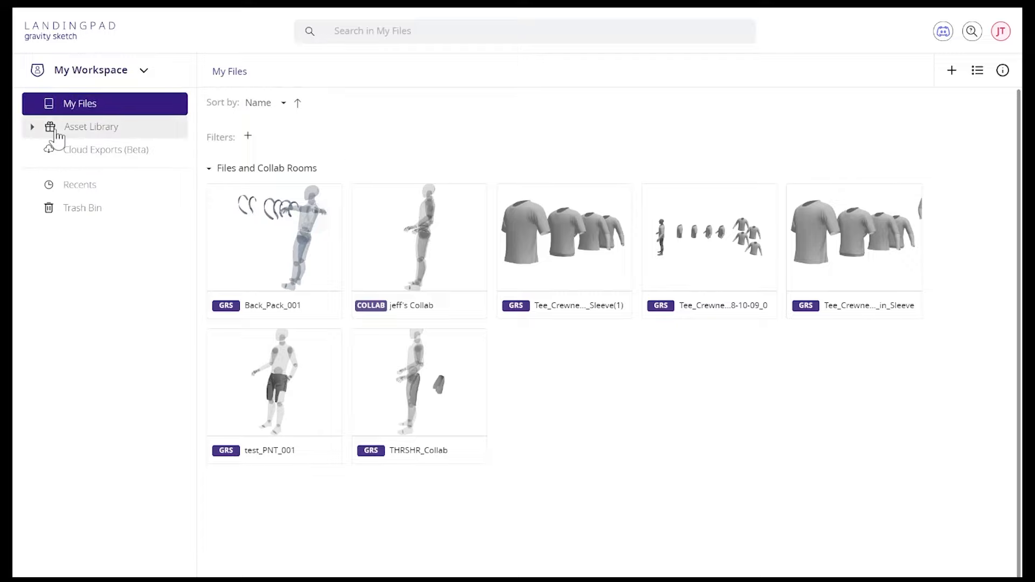
Step: Open the Tech_Jacket_001 model from the Apparel folder of the 3D Assets in the Asset Library
left_click(34, 129)
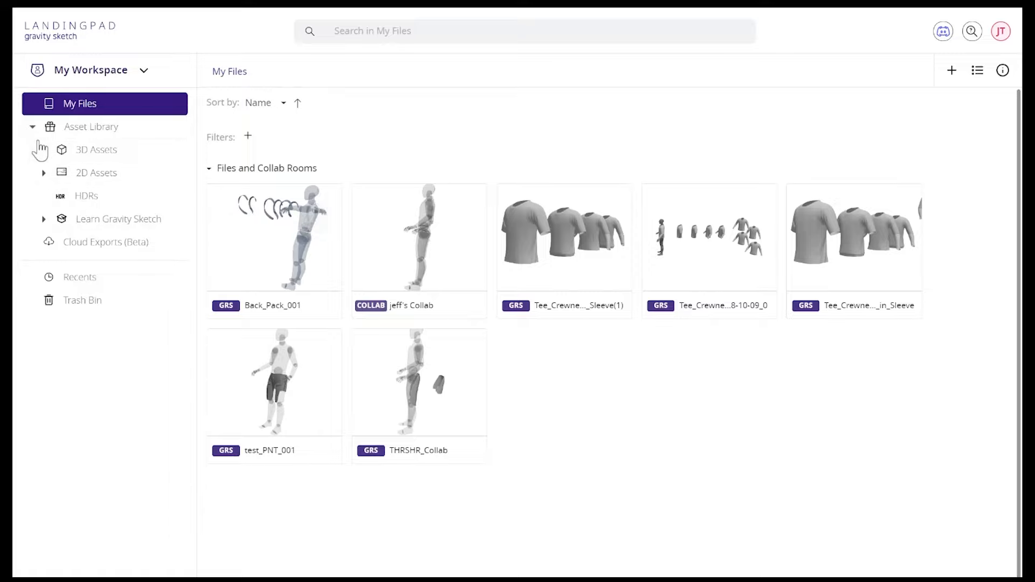
left_click(98, 154)
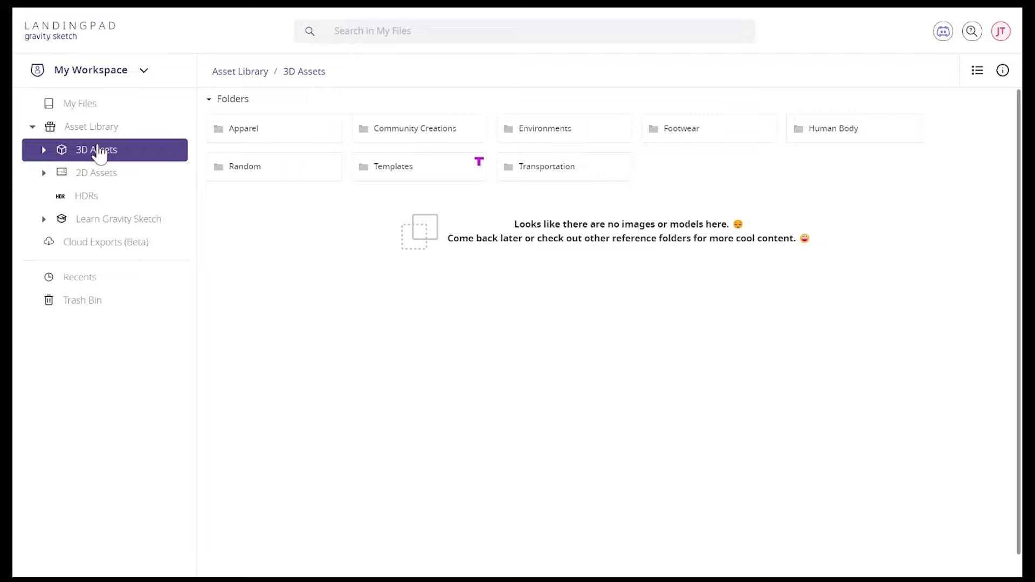
left_click(281, 134)
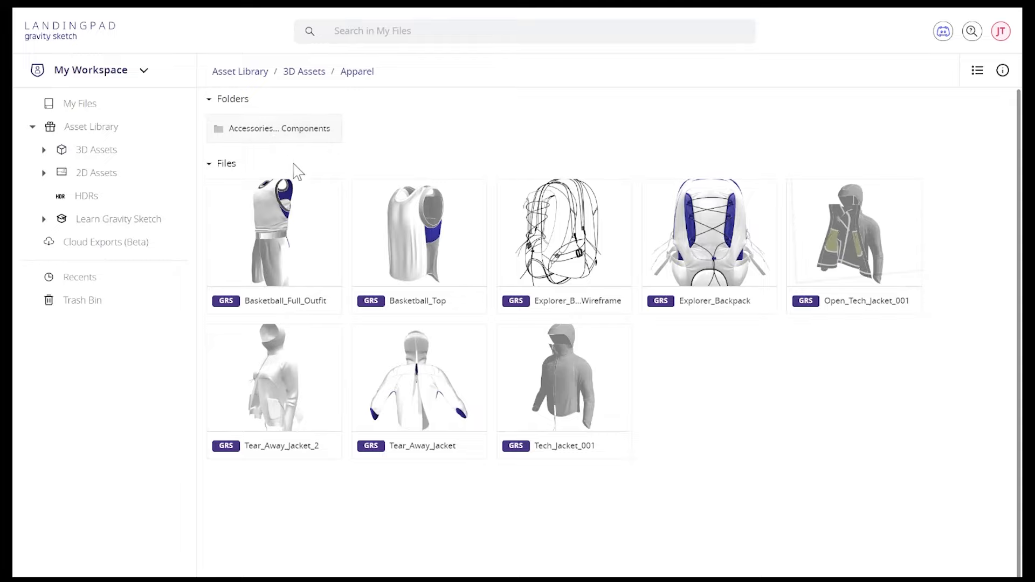
double_click(574, 392)
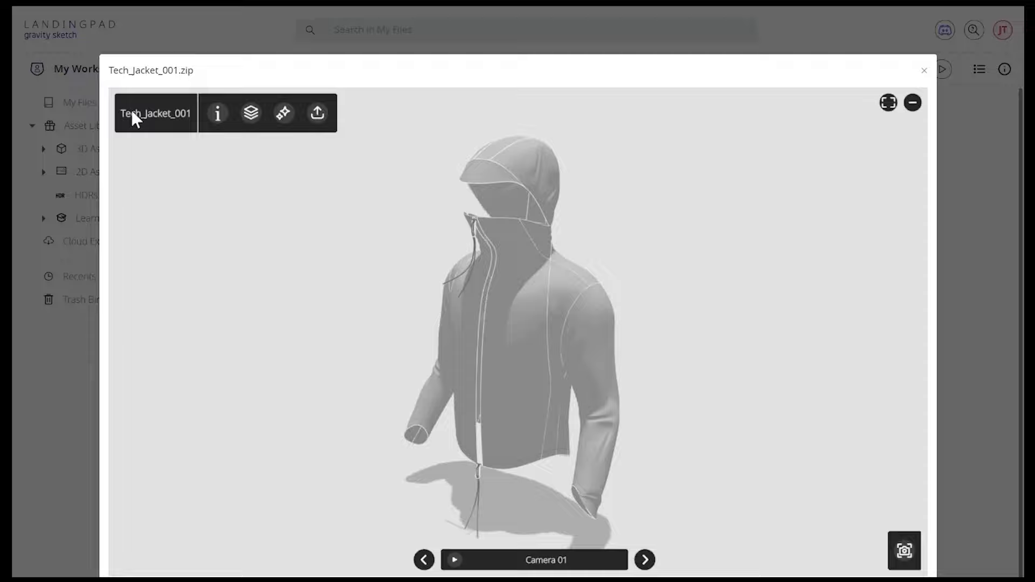
Step: Open the export settings for the jacket model and set the file format to GLB
left_click(316, 115)
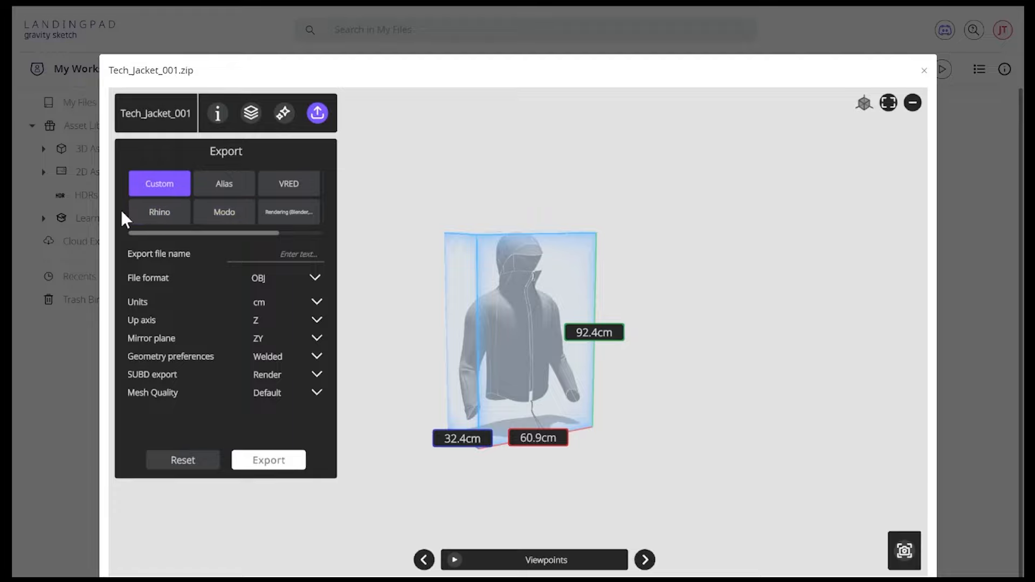
left_click_drag(243, 235, 296, 235)
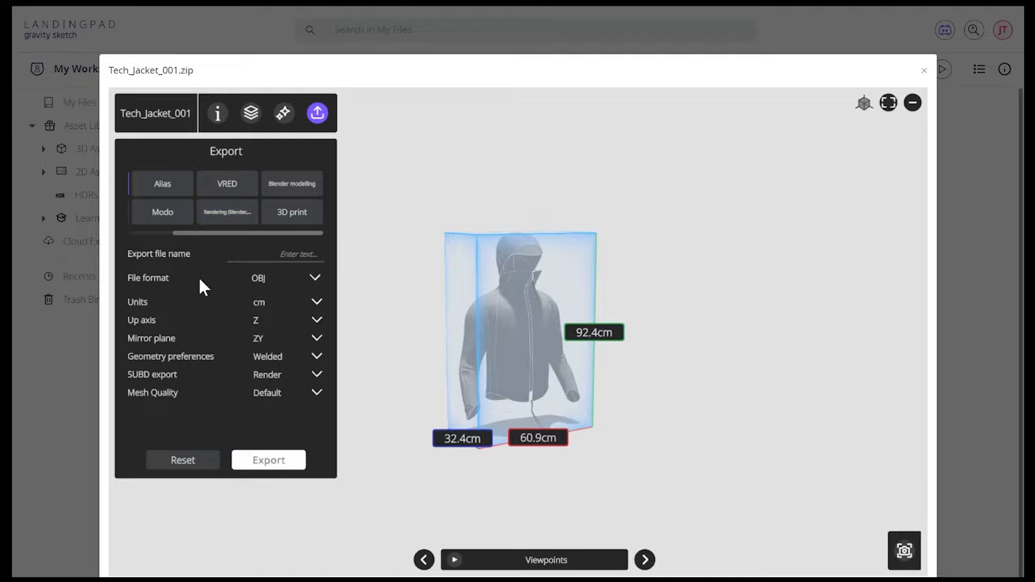
left_click(316, 277)
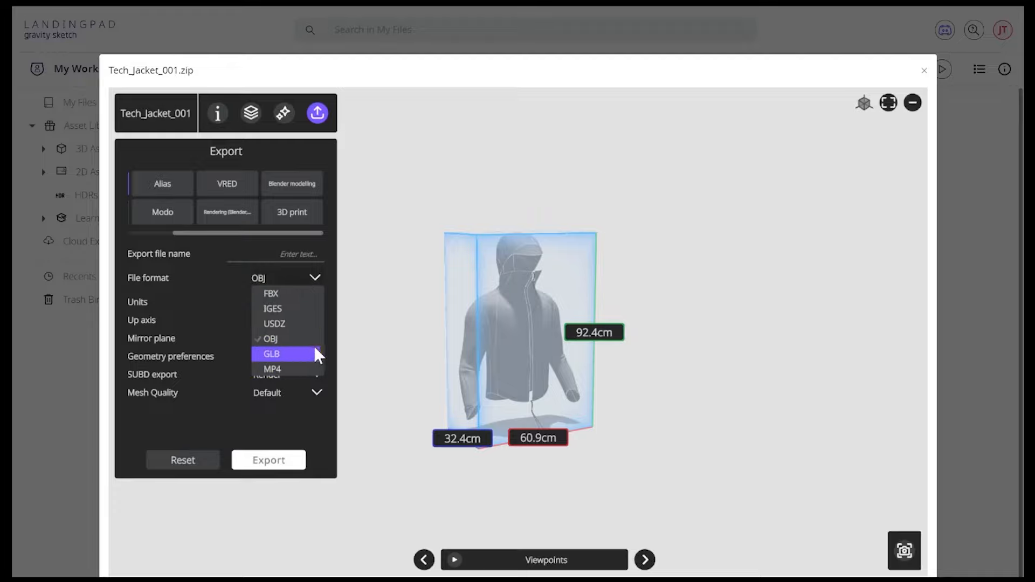
left_click(286, 355)
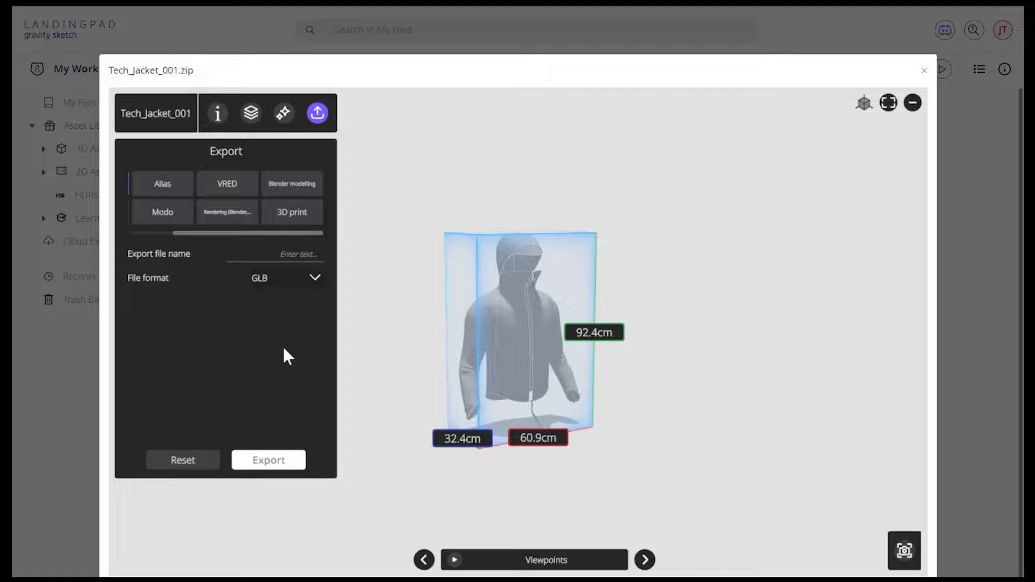
Step: Name the export file Jacket001A
left_click_drag(663, 407, 700, 354)
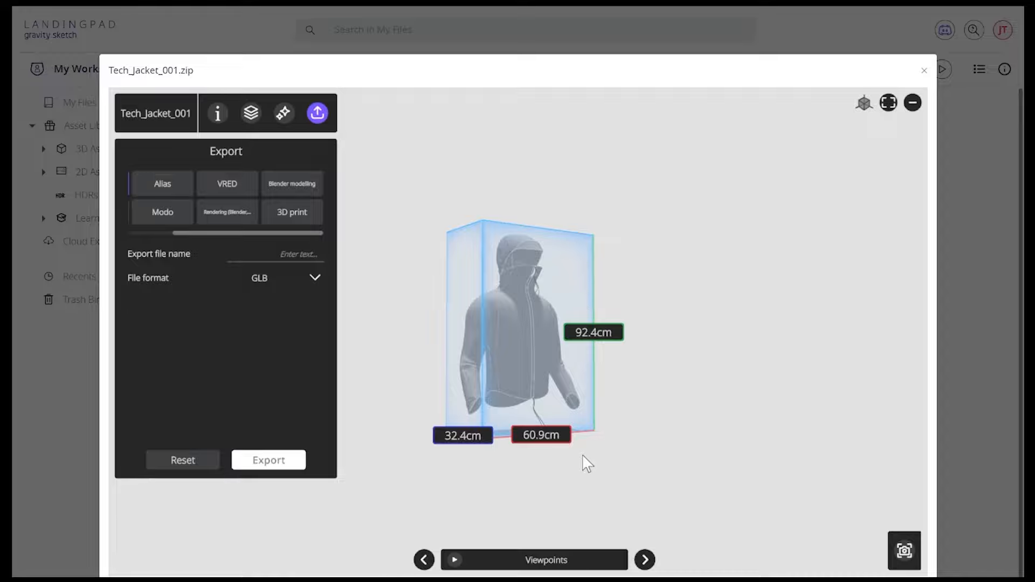
left_click_drag(561, 467, 497, 435)
left_click_drag(446, 299, 567, 350)
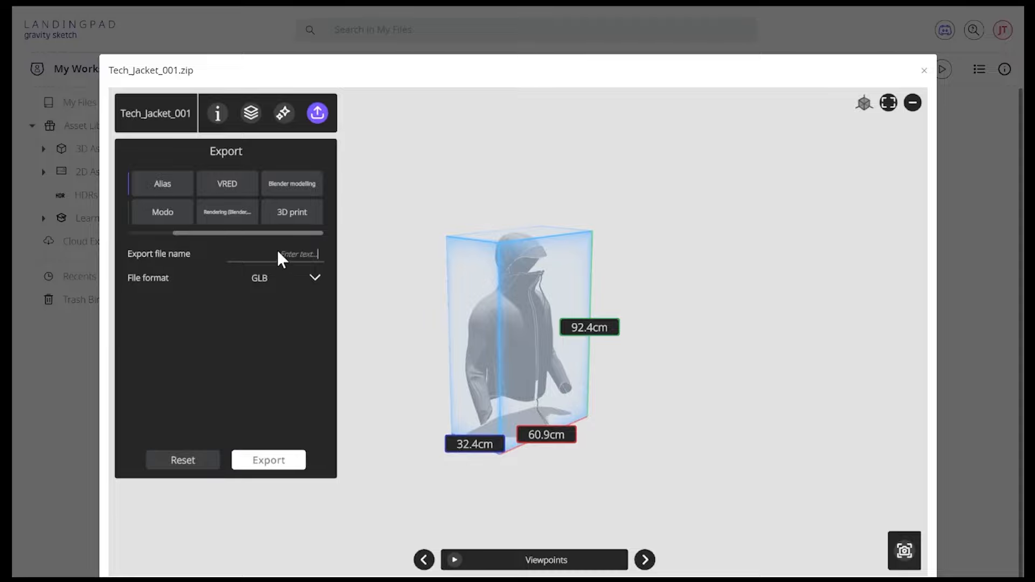
type("Ja")
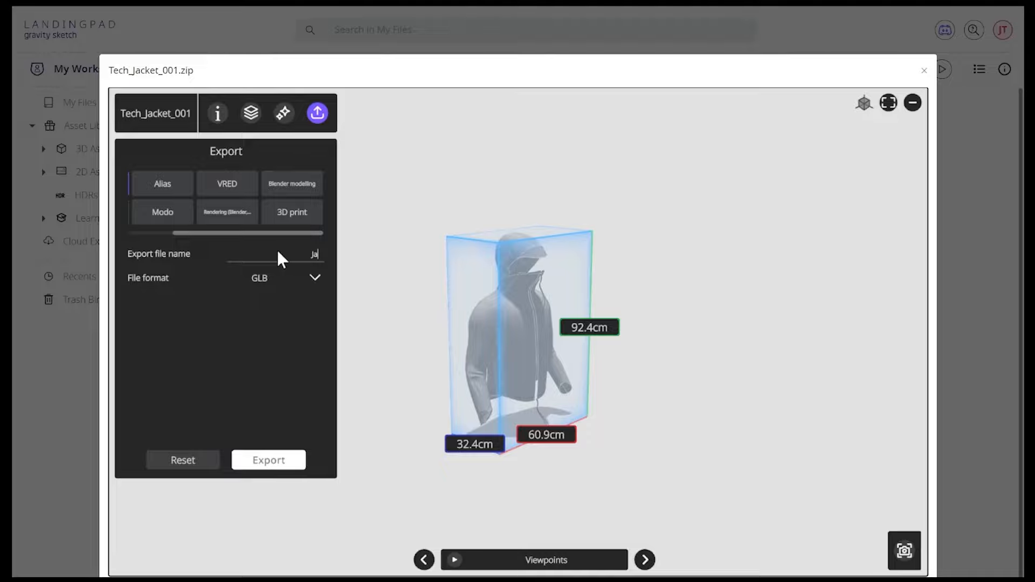
type("sk")
key("BackSpace")
key("BackSpace")
type("cket")
type("001")
type("A")
Step: Export the jacket model and close its preview
left_click(264, 462)
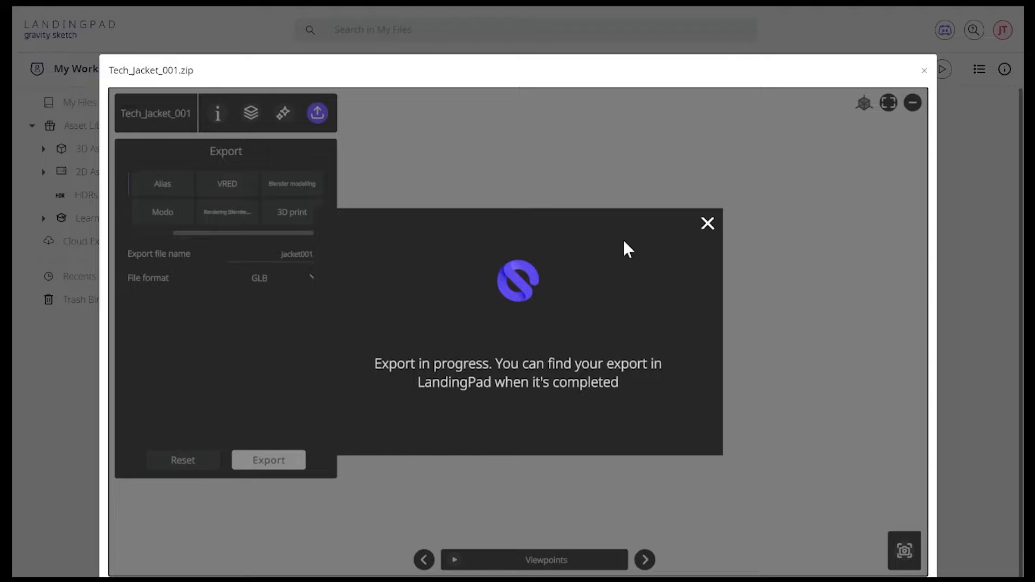
left_click(706, 223)
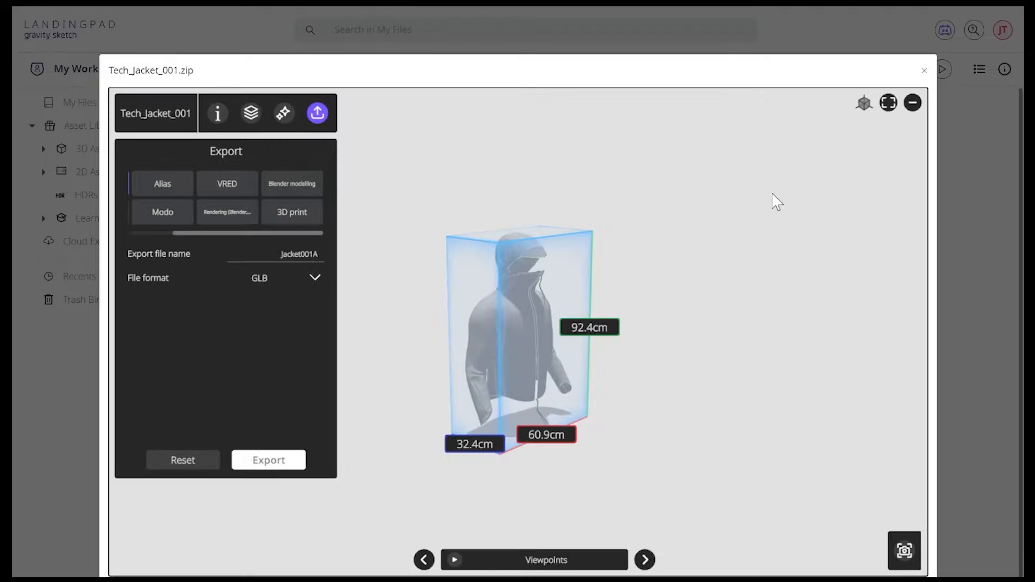
left_click(924, 71)
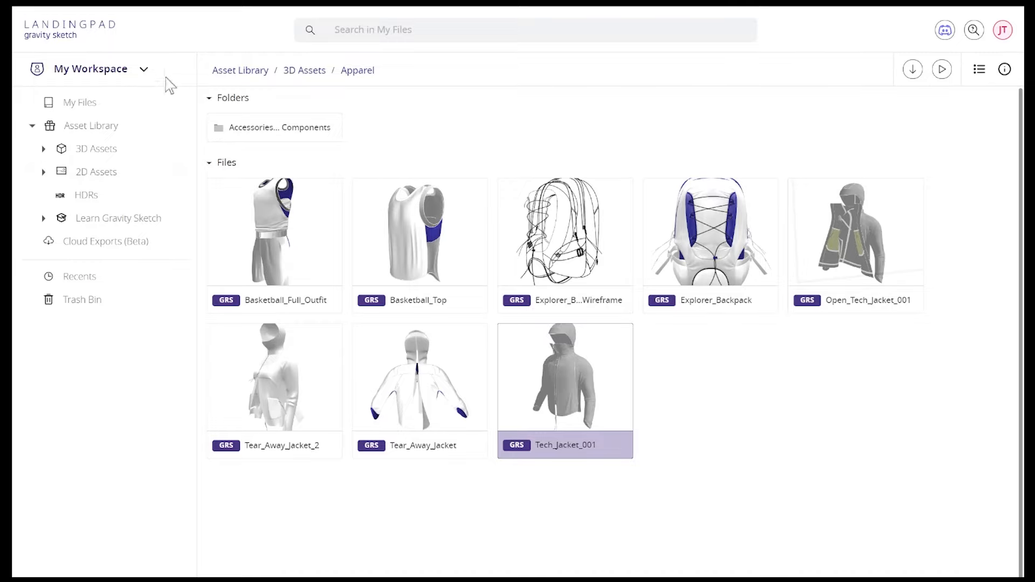
Step: Download the exported Jacket001A file from My Files
left_click(62, 103)
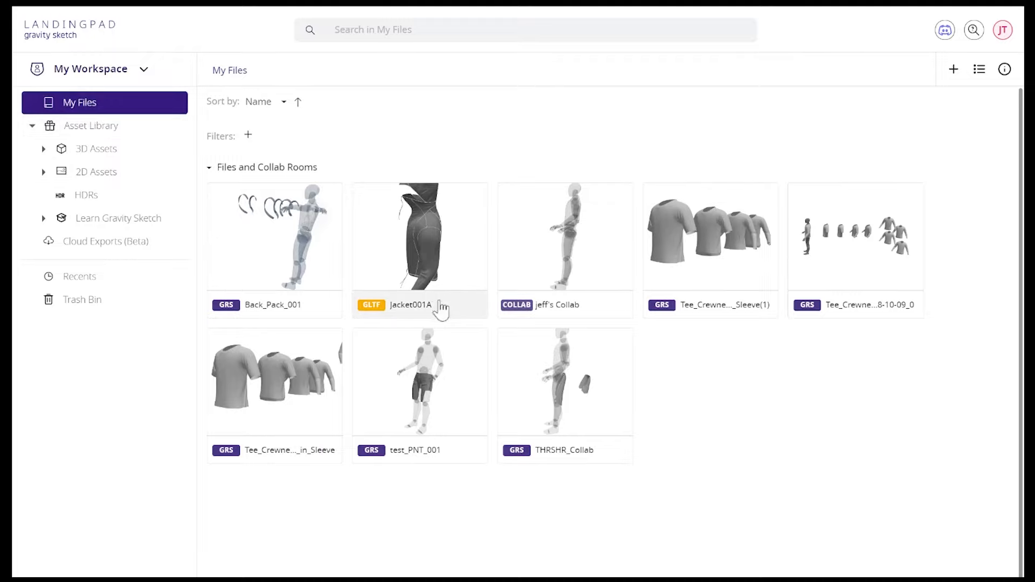
right_click(463, 237)
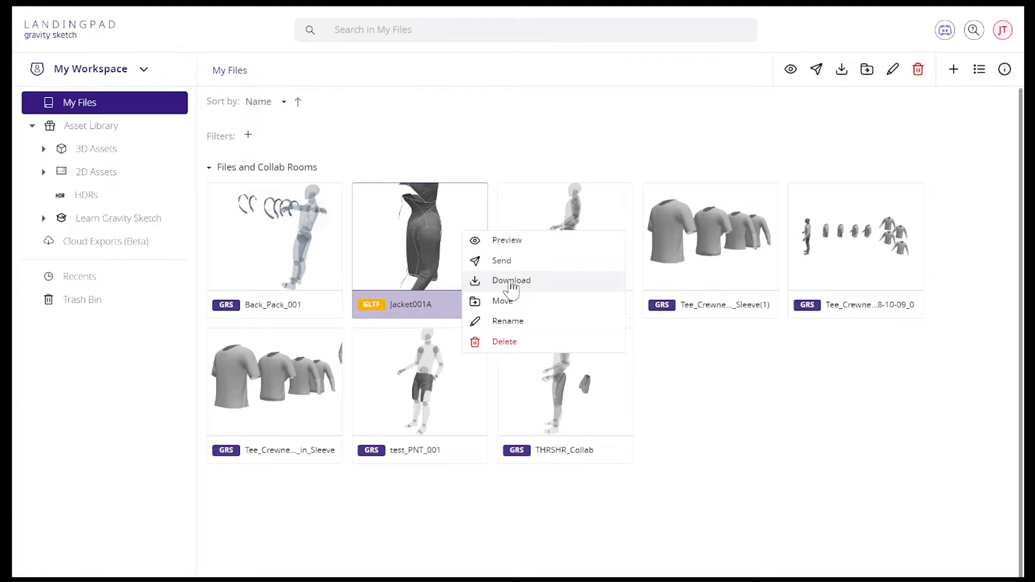
left_click(512, 281)
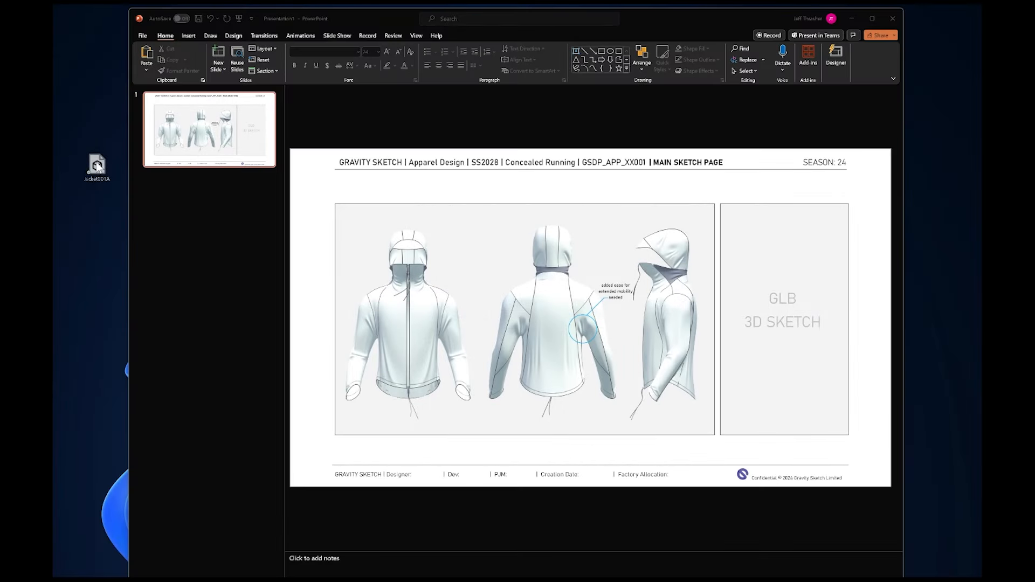
Step: Switch to PowerPoint and insert the Jacket001A file from the desktop into the slide's GLB 3D Sketch box
left_click_drag(99, 168, 100, 171)
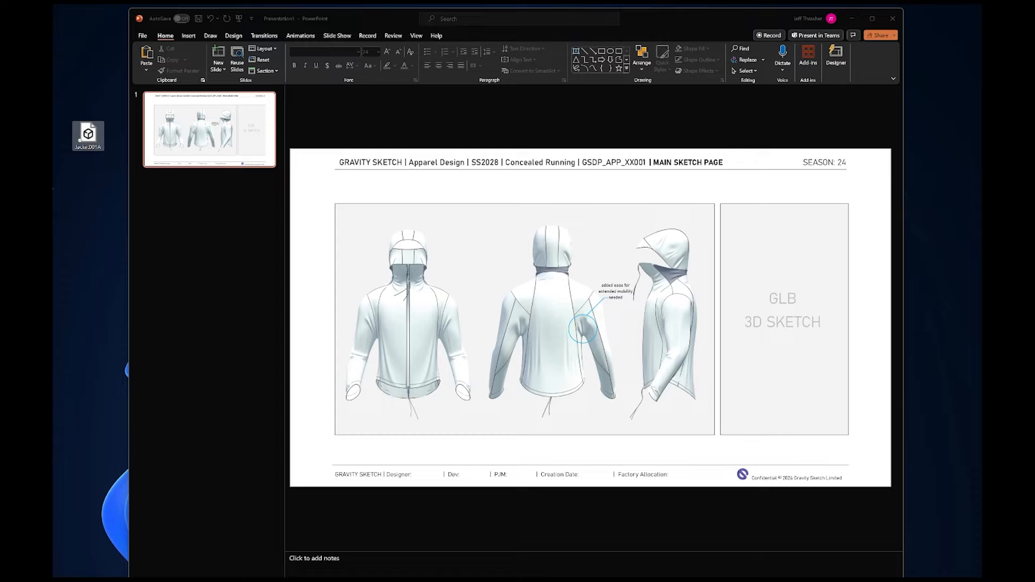
mouse_move(86, 139)
left_mouse_down()
mouse_move(104, 236)
mouse_move(421, 282)
mouse_move(757, 310)
left_mouse_up()
mouse_move(598, 286)
left_mouse_down()
mouse_move(785, 296)
mouse_move(779, 304)
left_mouse_up()
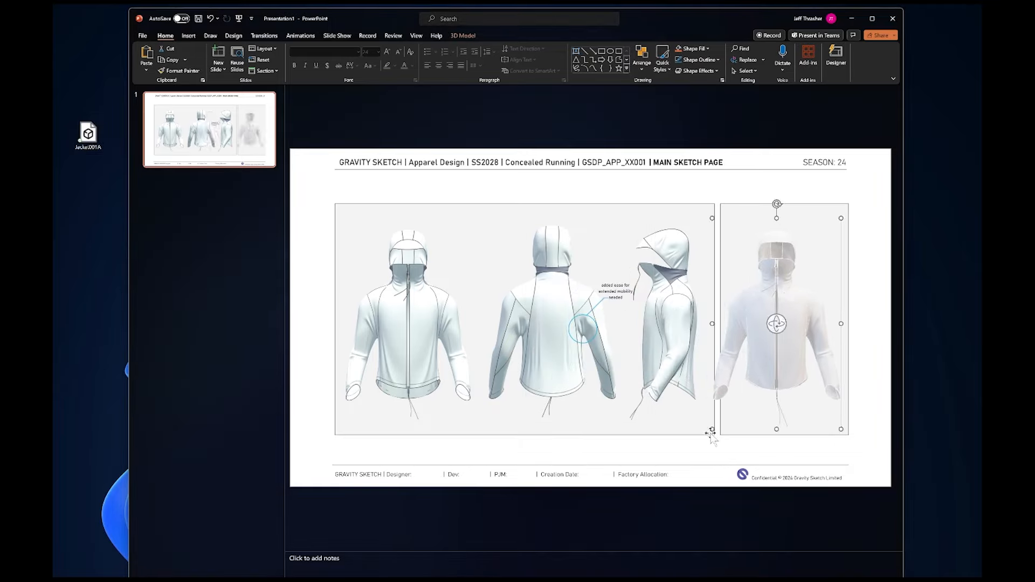
Step: Enlarge the 3D jacket model and reposition it over the GLB 3D Sketch box
left_click_drag(712, 430, 671, 493)
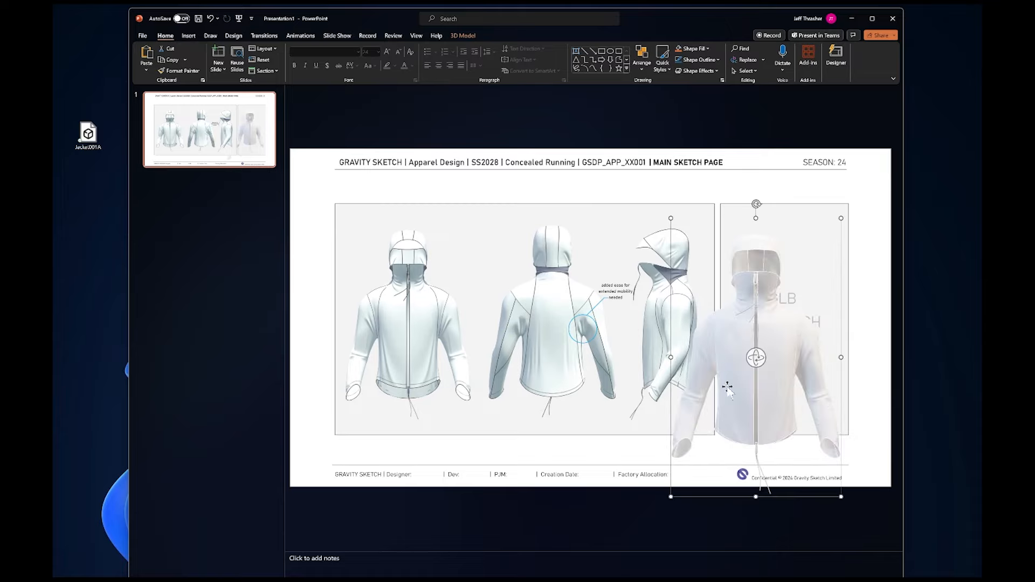
left_click_drag(723, 381, 763, 285)
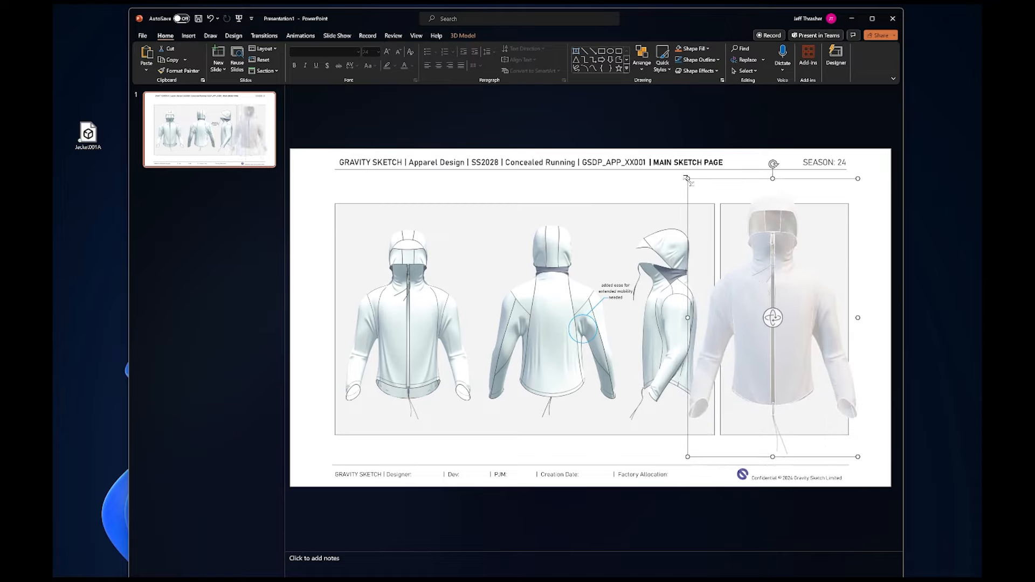
left_click_drag(689, 183, 705, 211)
left_click_drag(769, 298, 766, 291)
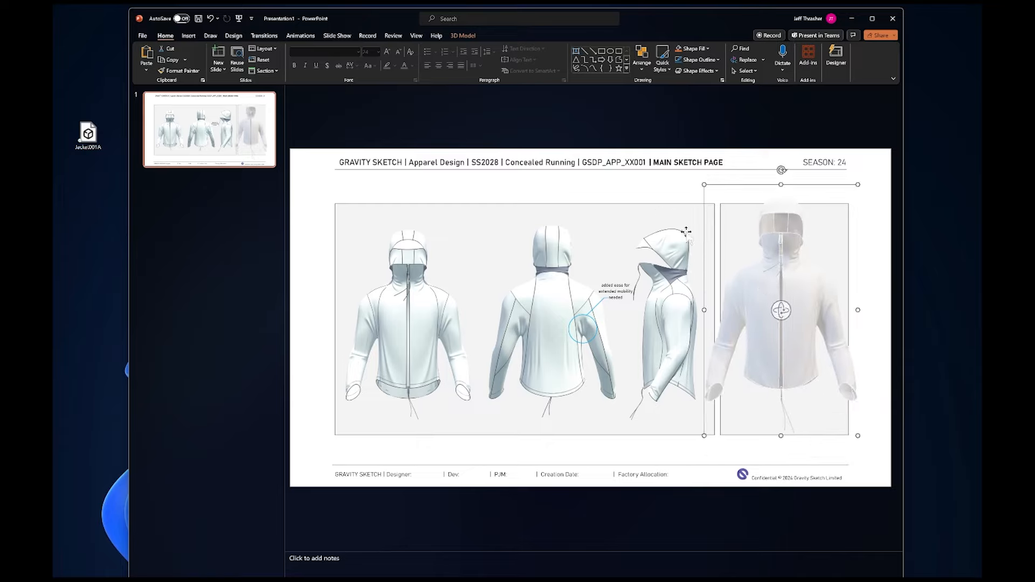
left_click(639, 200)
Step: Rotate the 3D jacket through a raised back view to a three-quarter front view and enlarge it further
left_click(795, 310)
left_click_drag(780, 311, 824, 378)
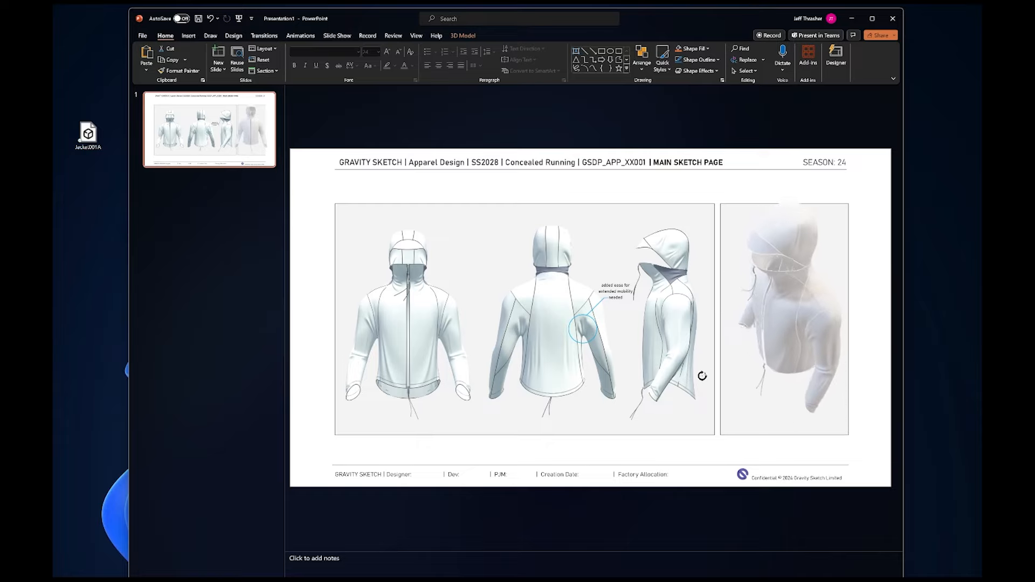
left_click_drag(702, 375, 558, 389)
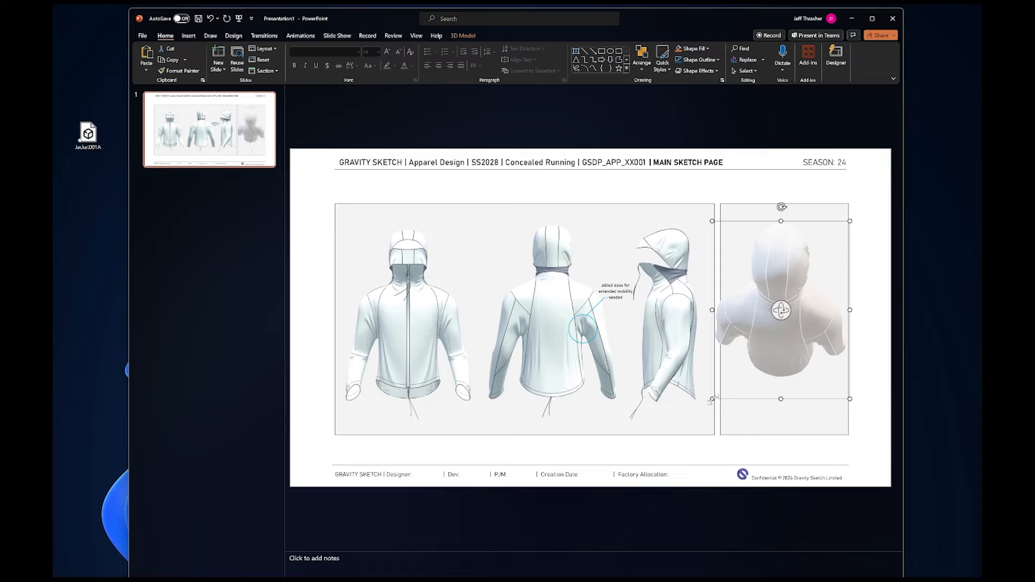
left_click_drag(712, 399, 635, 431)
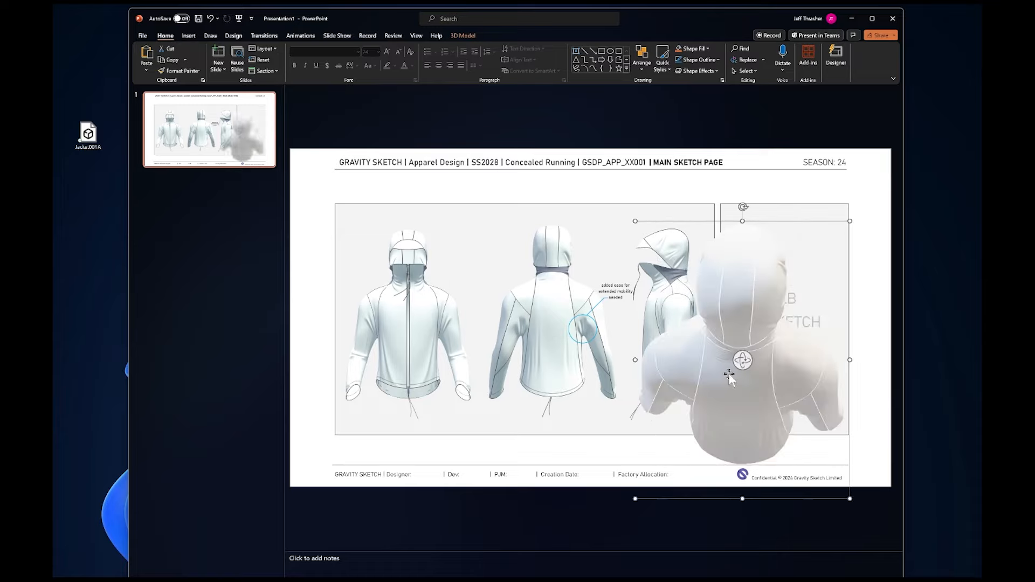
left_click_drag(742, 361, 441, 284)
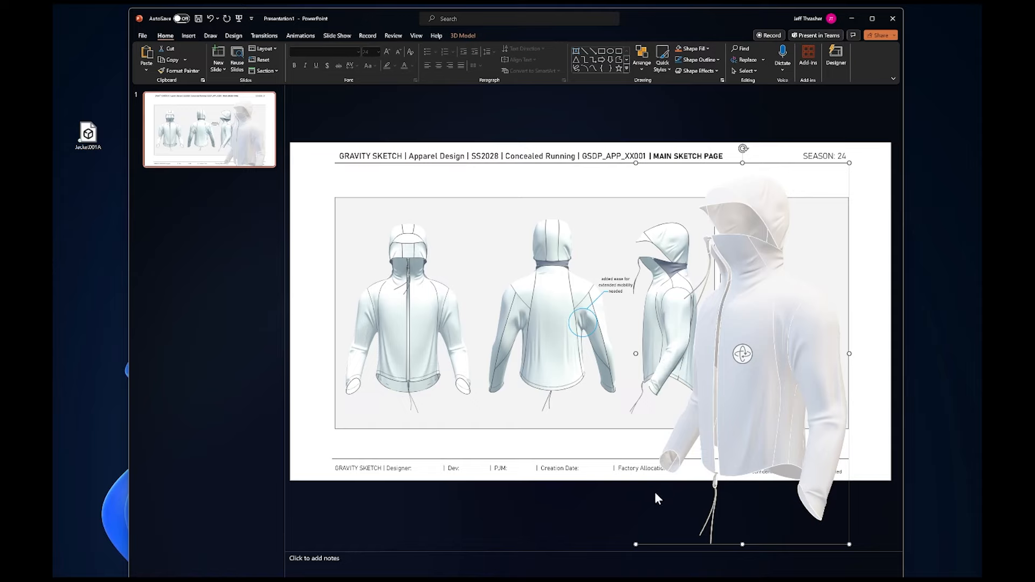
Step: Scale the 3D jacket down, position it over the GLB 3D Sketch box and deselect it
left_click_drag(633, 546, 674, 480)
left_click_drag(762, 326, 777, 293)
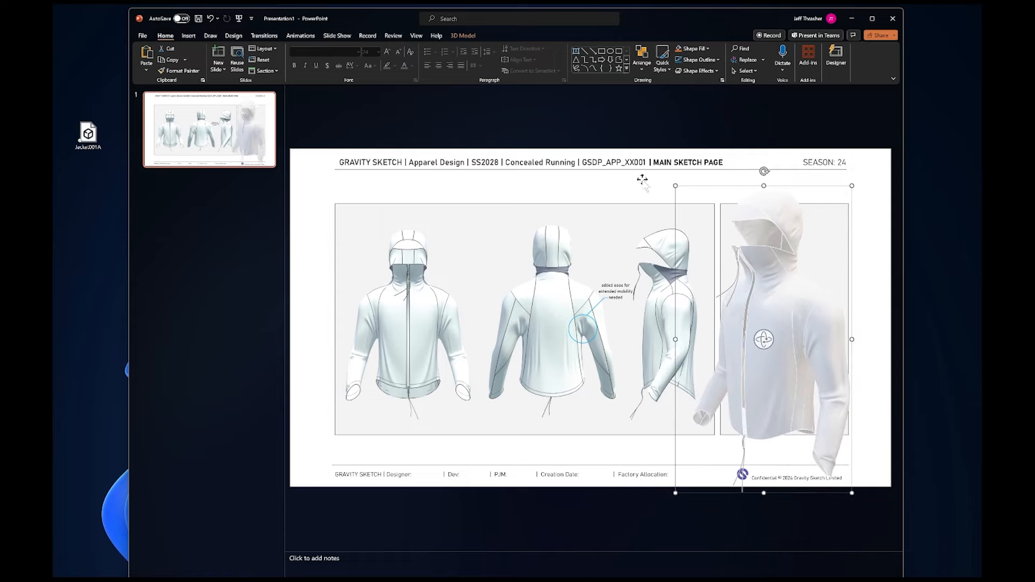
left_click(640, 183)
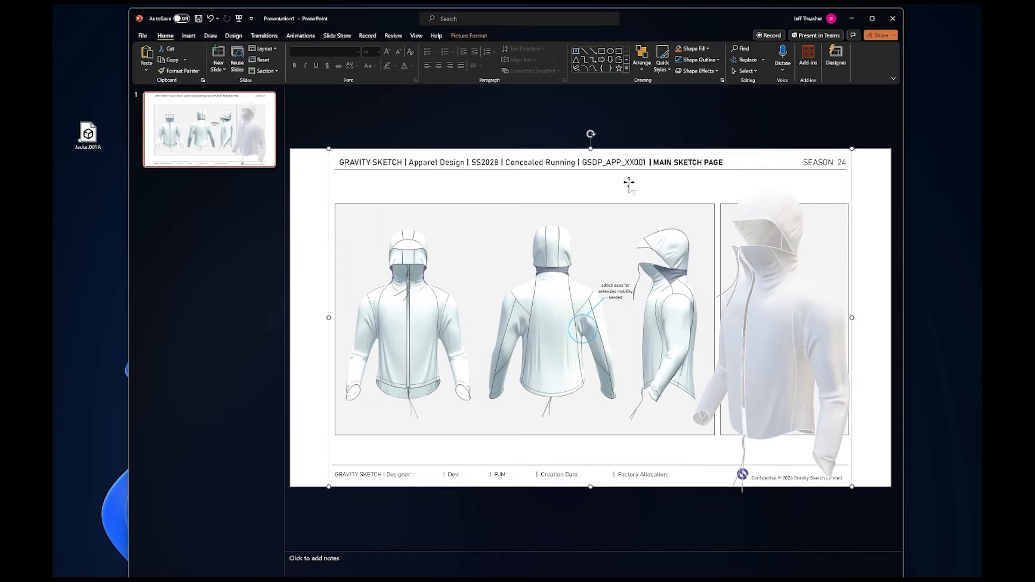
left_click(274, 171)
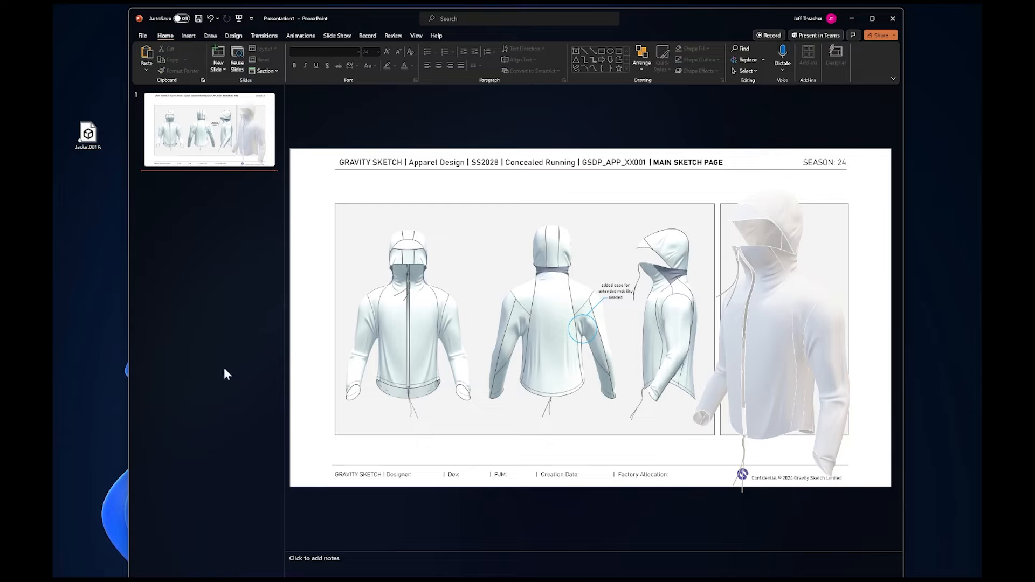